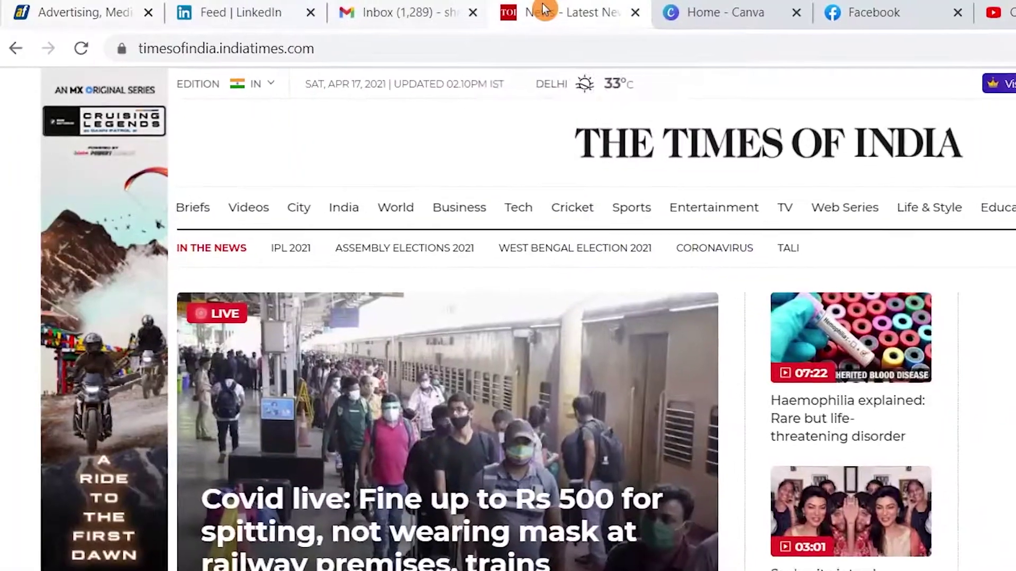
# Add the selected afaqs, LinkedIn, Gmail and Times of India tabs to a new blue group named Imp
pyautogui.rightClick(530, 8)
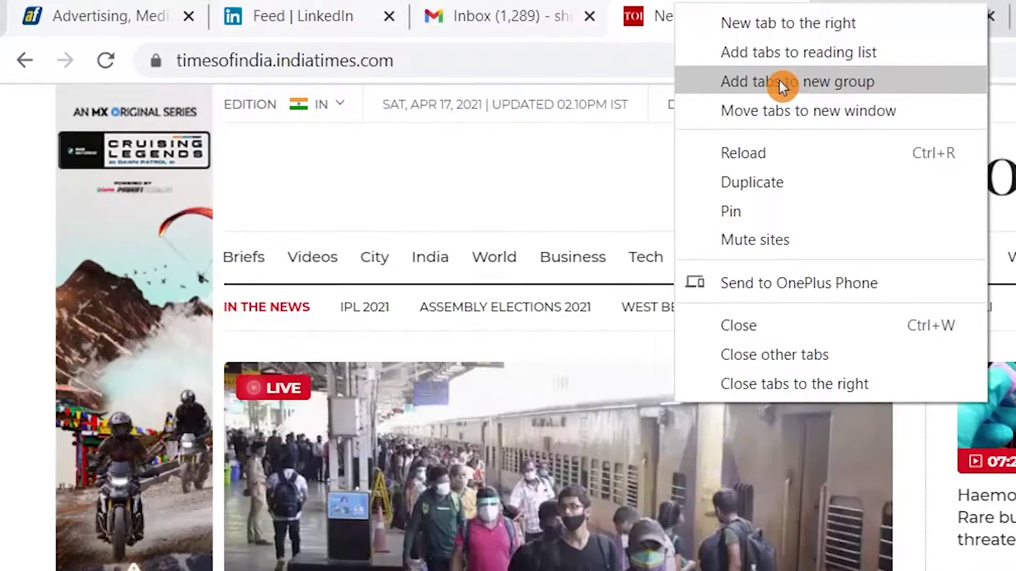
pyautogui.click(744, 77)
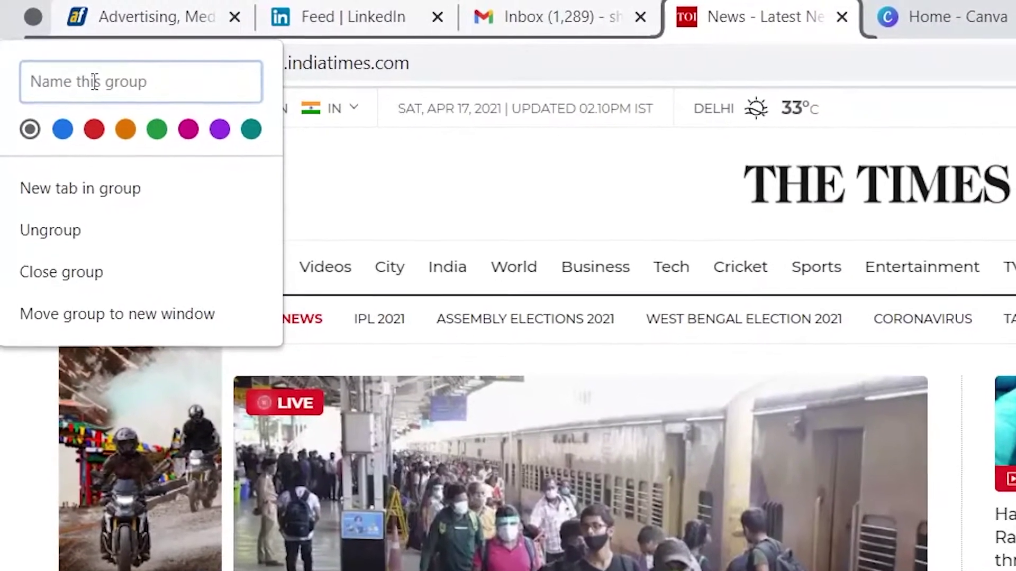
pyautogui.write('Imp')
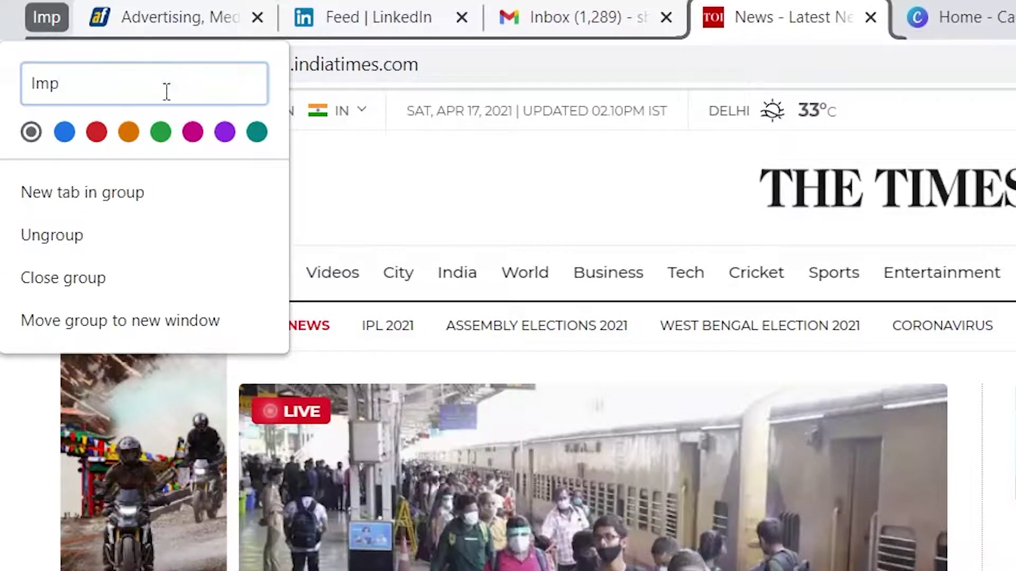
pyautogui.click(63, 133)
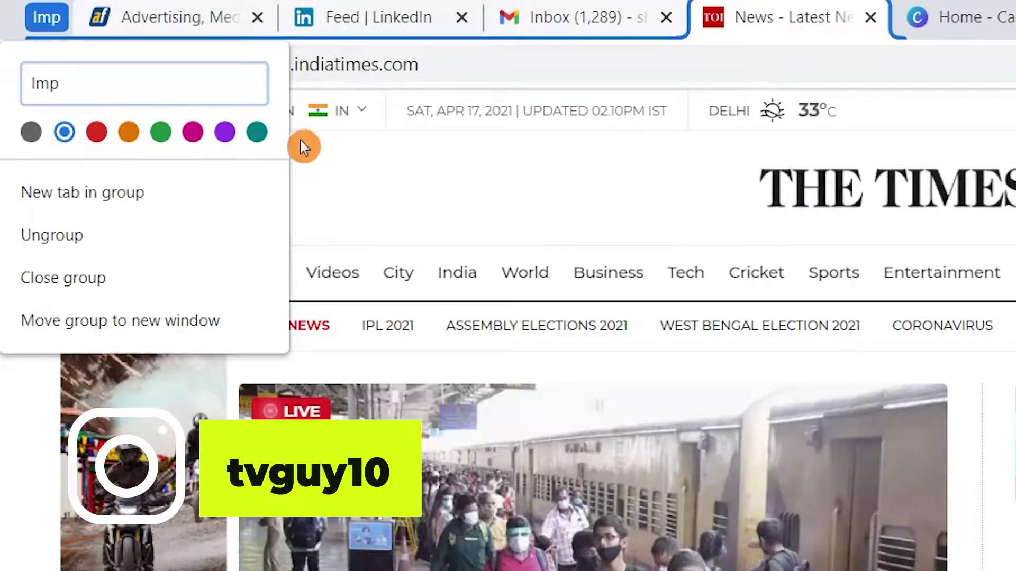
pyautogui.click(979, 130)
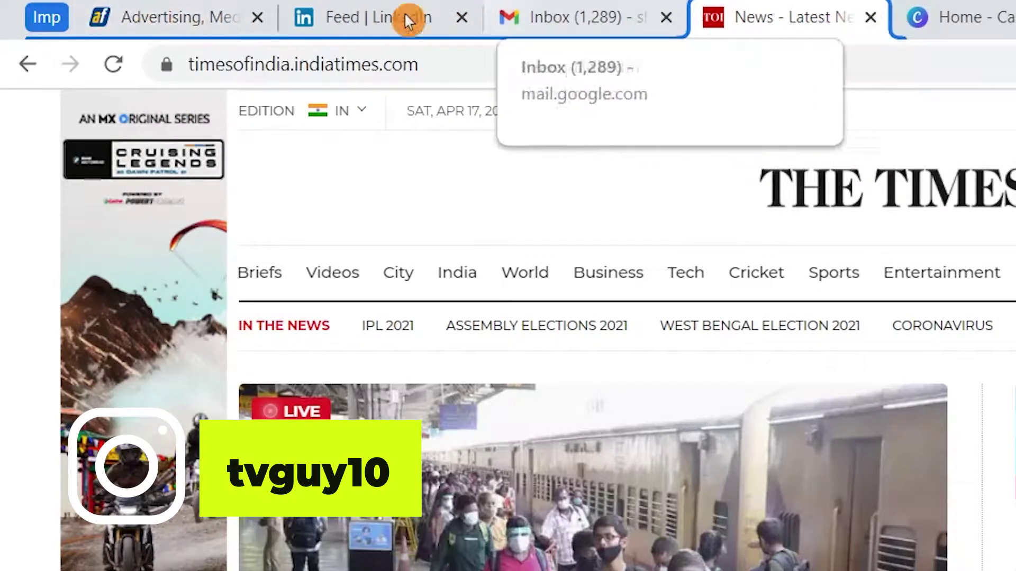
# Collapse the Imp tab group and expand it again
pyautogui.click(44, 20)
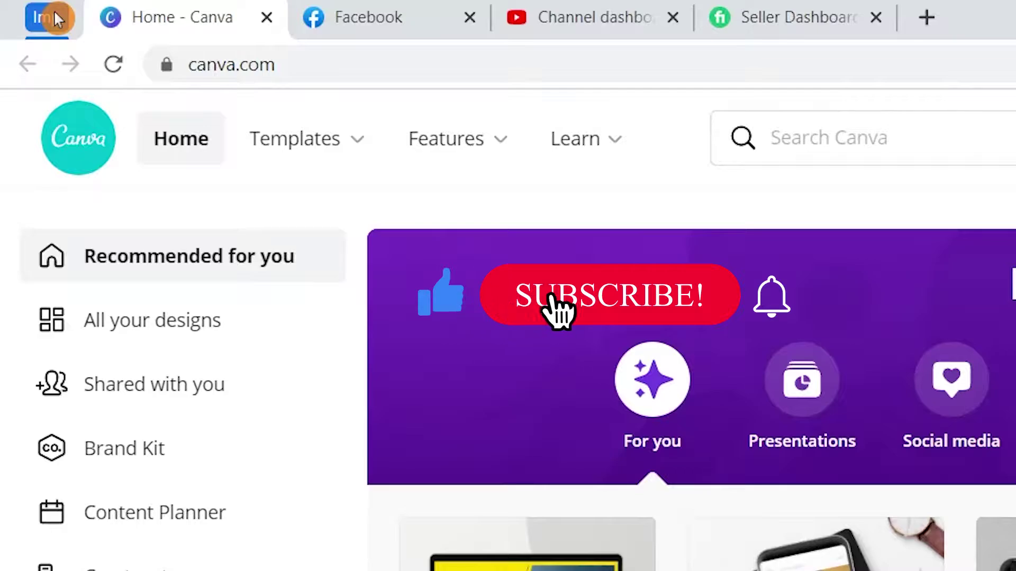
pyautogui.click(45, 14)
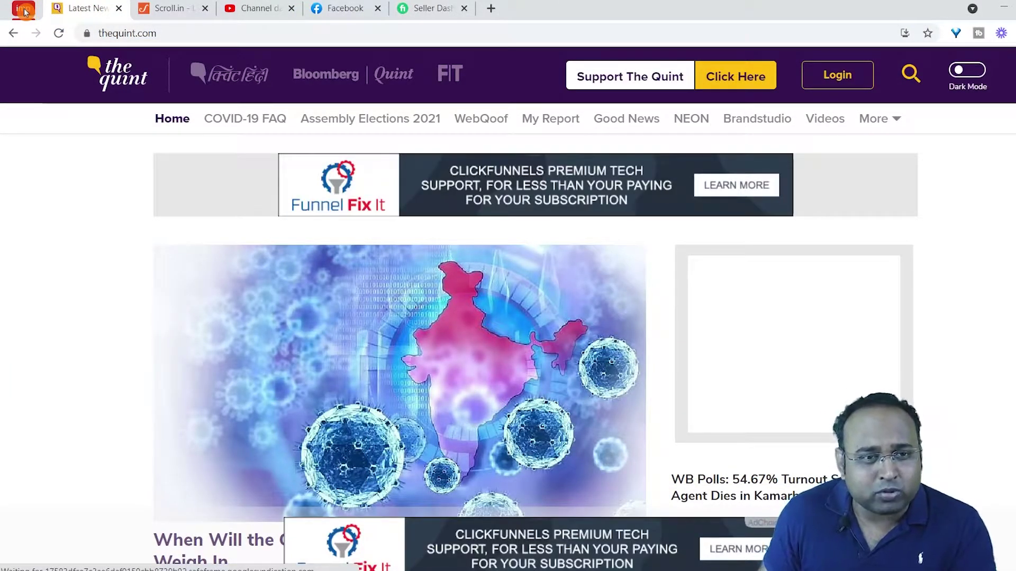
pyautogui.click(23, 10)
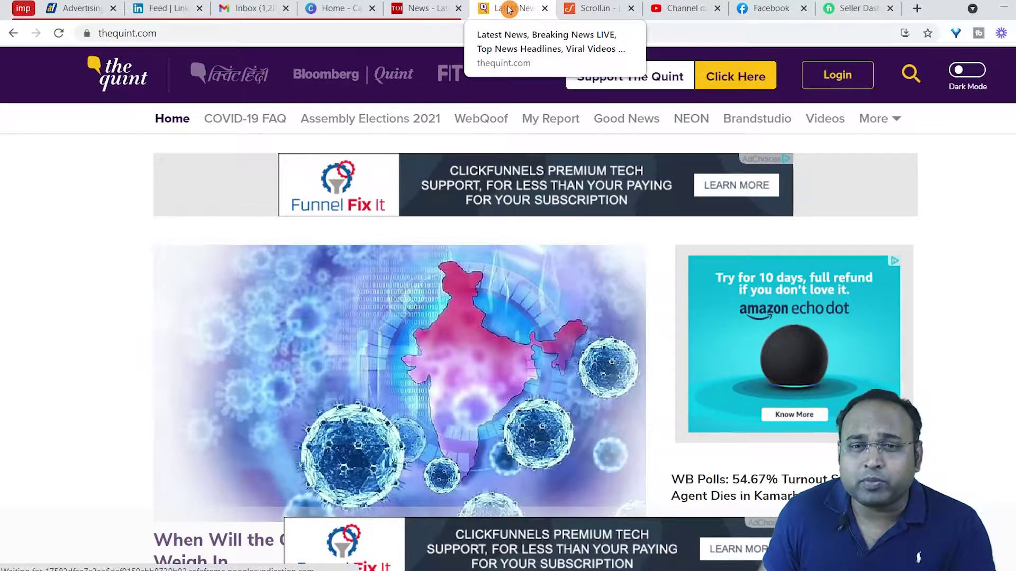
# Move The Quint tab into the imp group ahead of the Times of India tab, and collapse and re-expand the group
pyautogui.moveTo(508, 9); pyautogui.dragTo(397, 11)
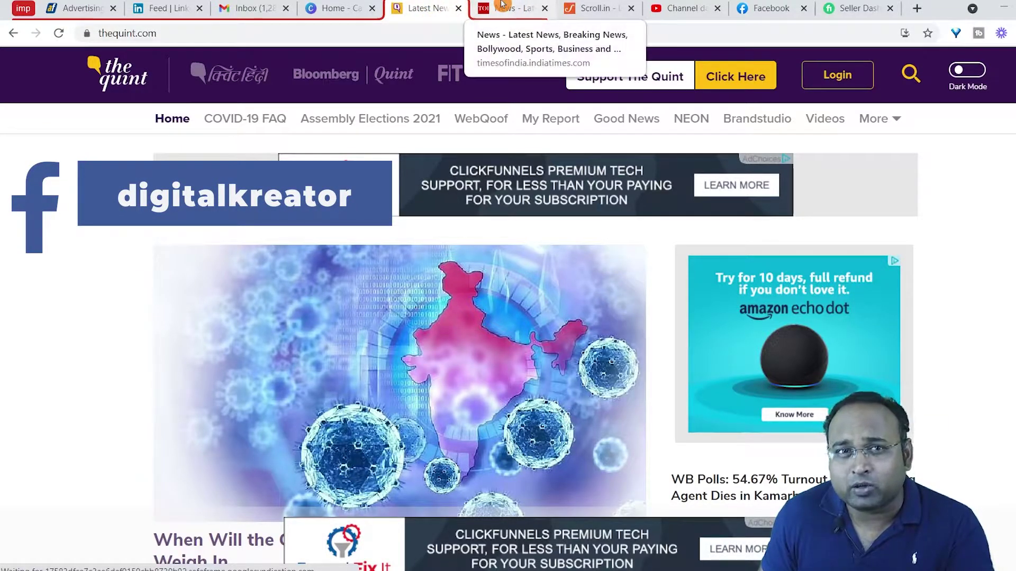
pyautogui.click(23, 9)
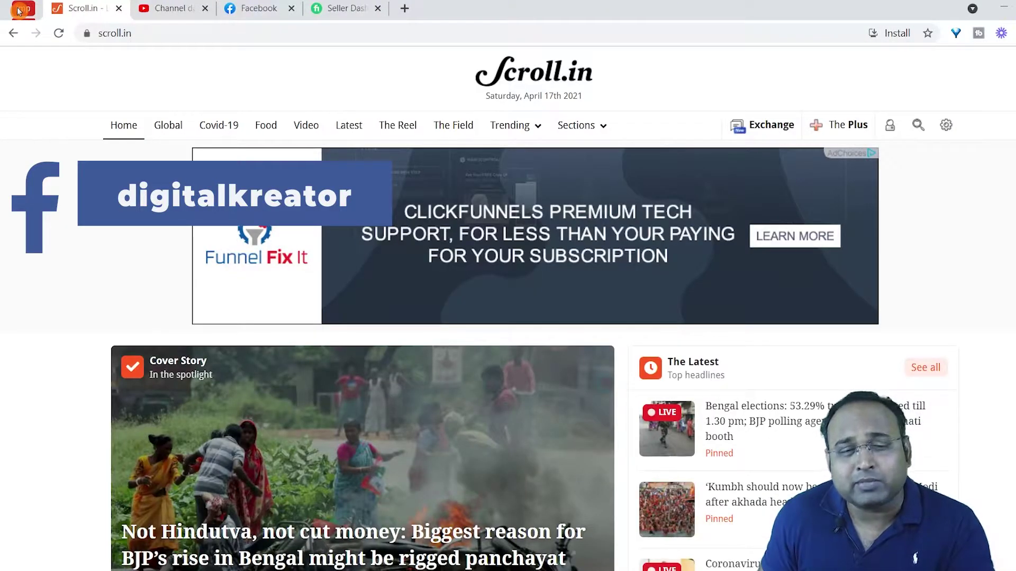
pyautogui.click(21, 9)
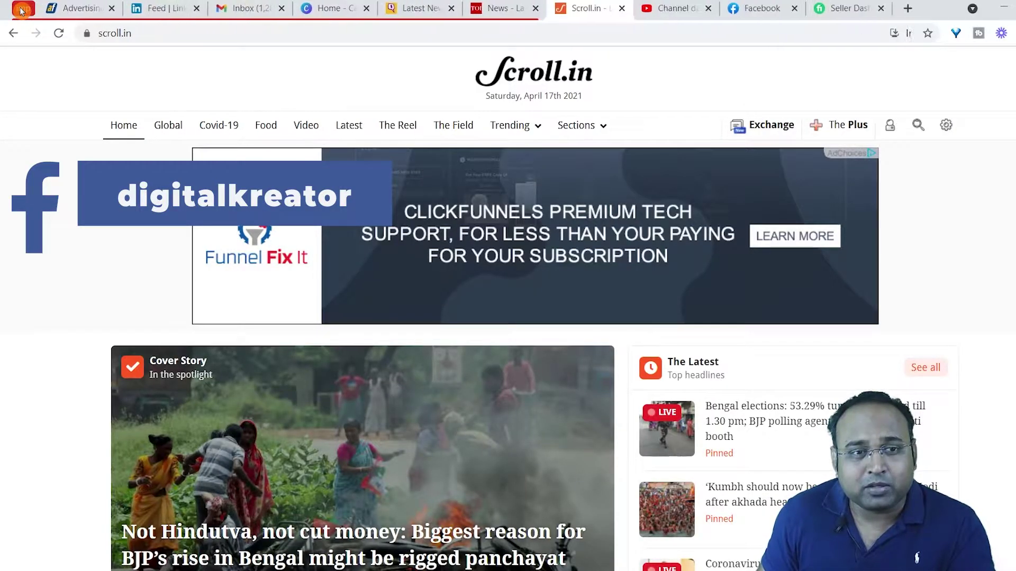
# Remove The Quint tab from the imp group and ungroup the remaining tabs
pyautogui.rightClick(427, 8)
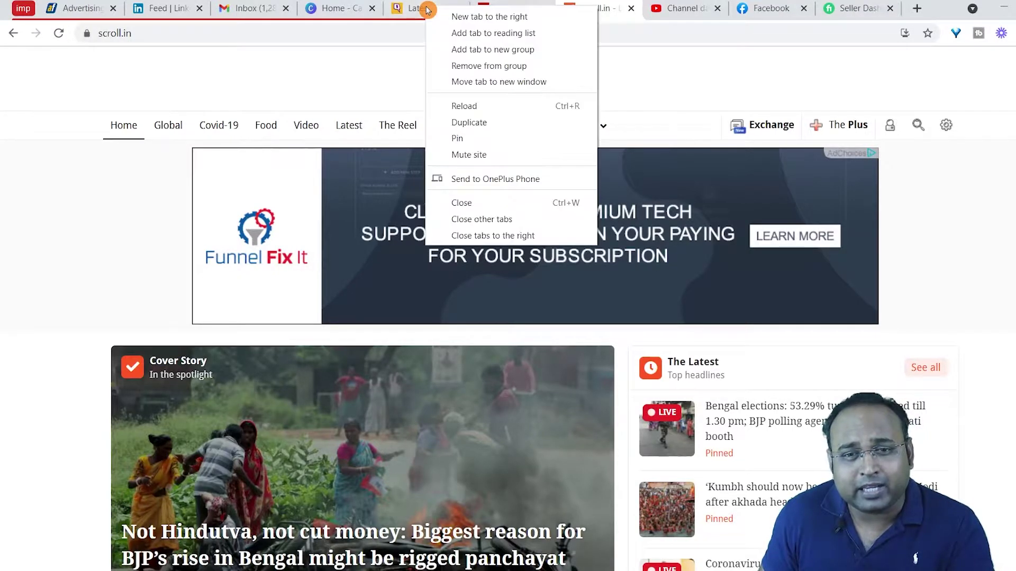
pyautogui.click(468, 66)
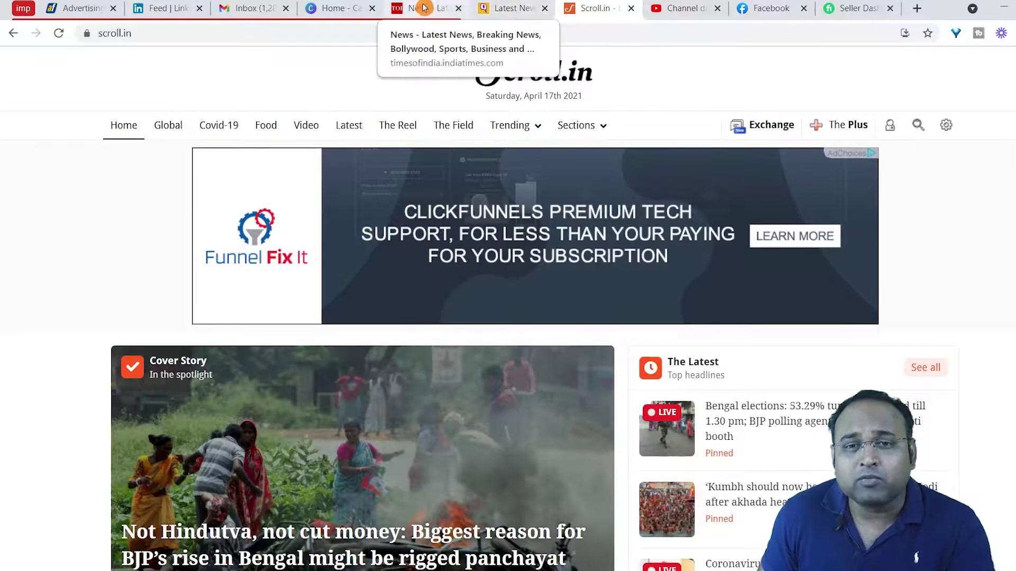
pyautogui.click(22, 12)
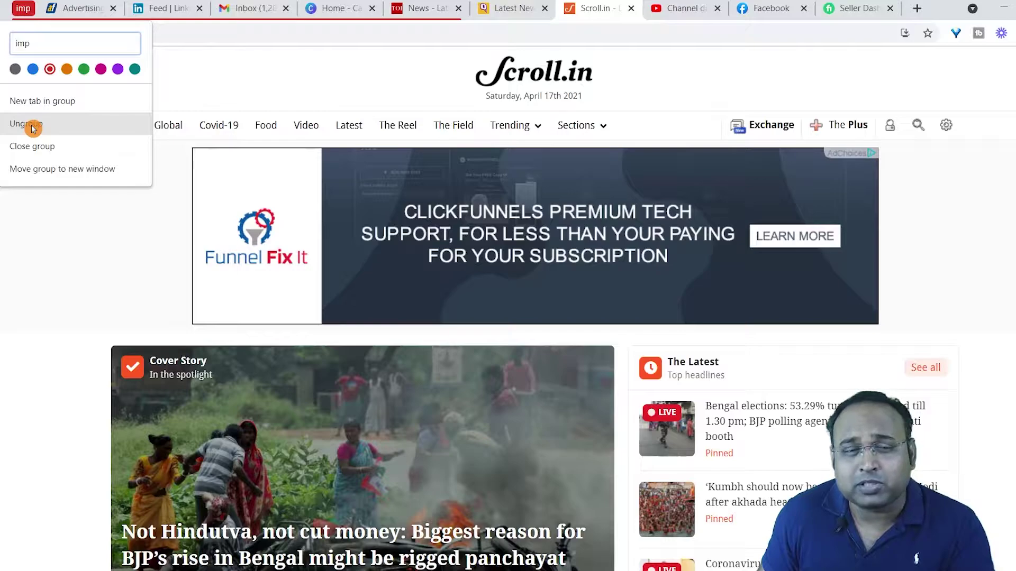
pyautogui.click(33, 126)
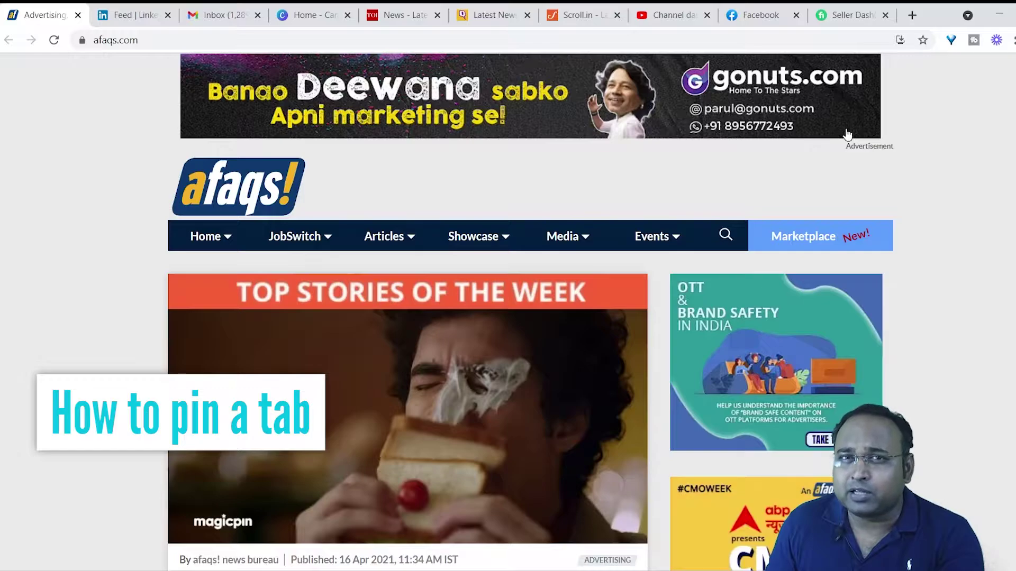
# Pin the afaqs tab and unpin it again
pyautogui.rightClick(32, 13)
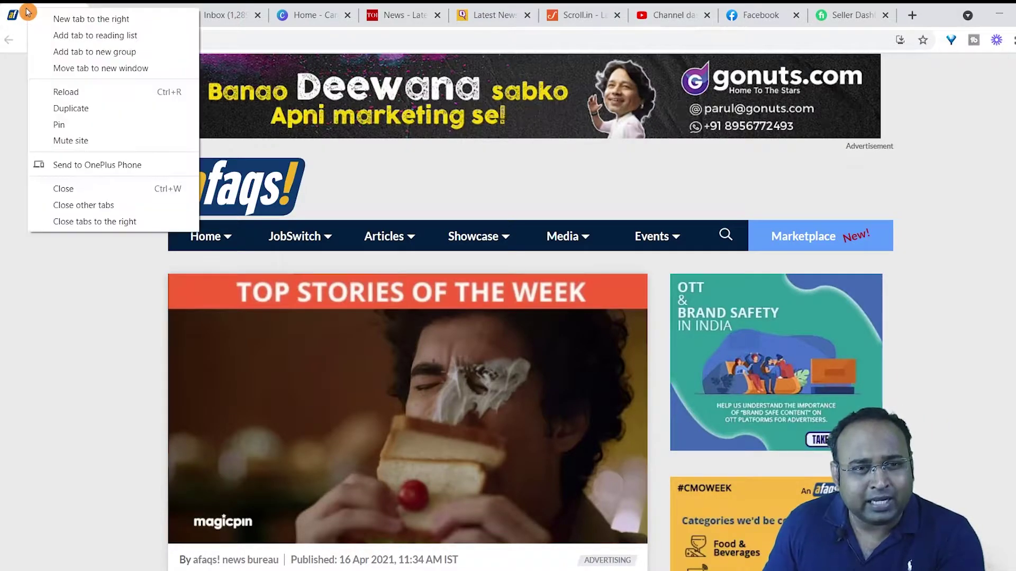
pyautogui.click(72, 128)
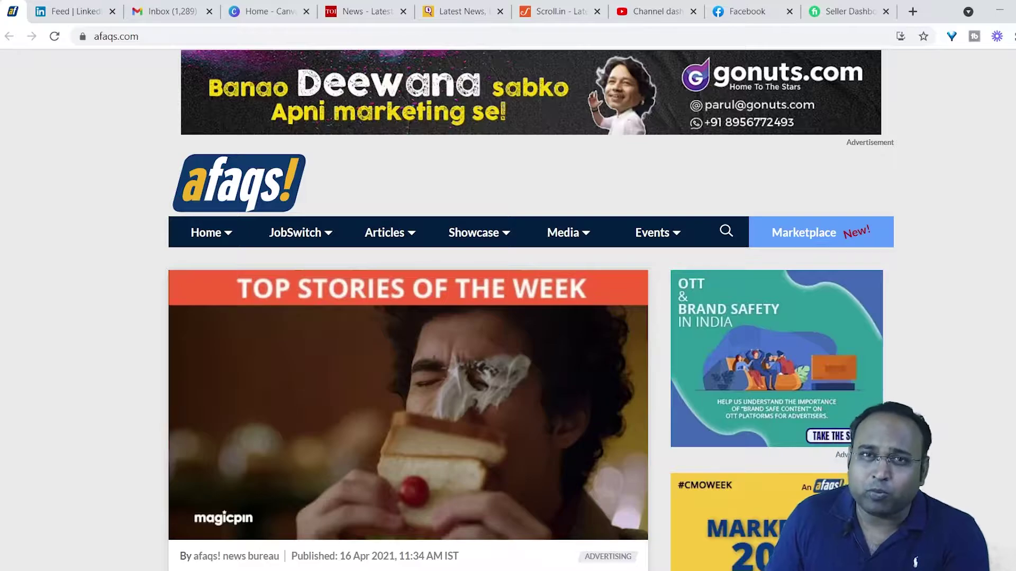
pyautogui.rightClick(13, 13)
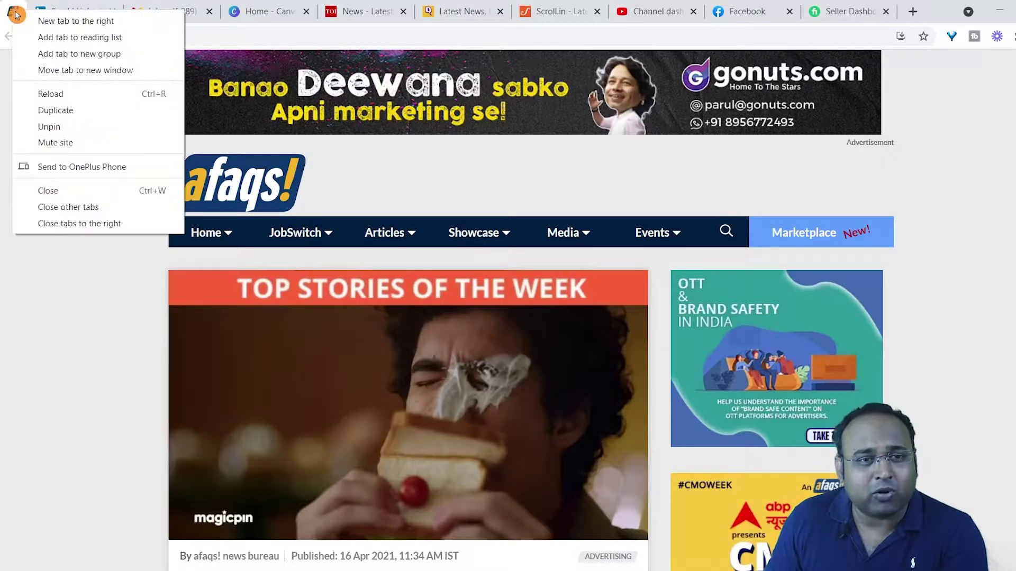
pyautogui.click(68, 127)
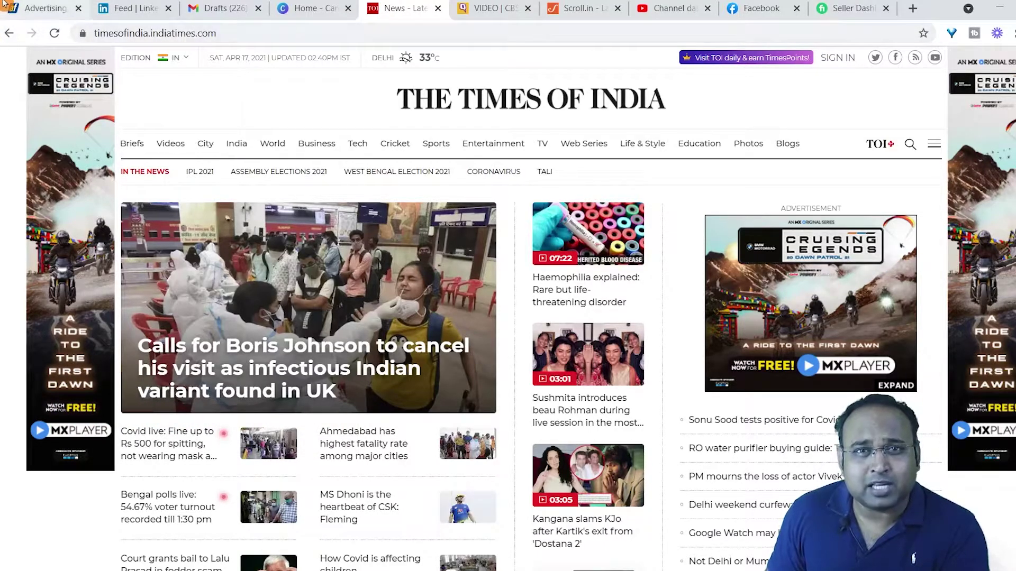
# Switch to the afaqs tab and mute the site of The Quint's video tab
pyautogui.click(24, 11)
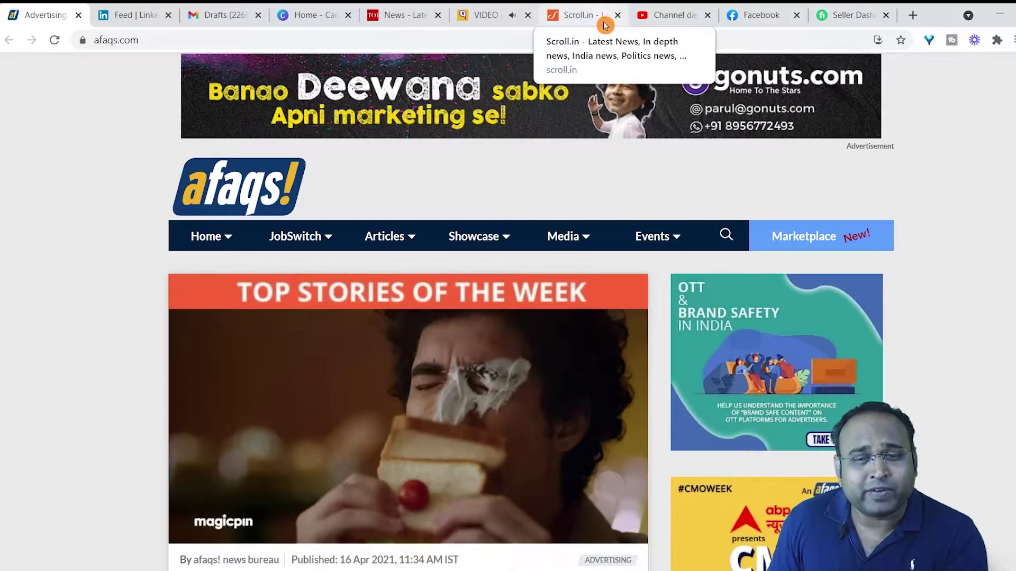
pyautogui.rightClick(496, 18)
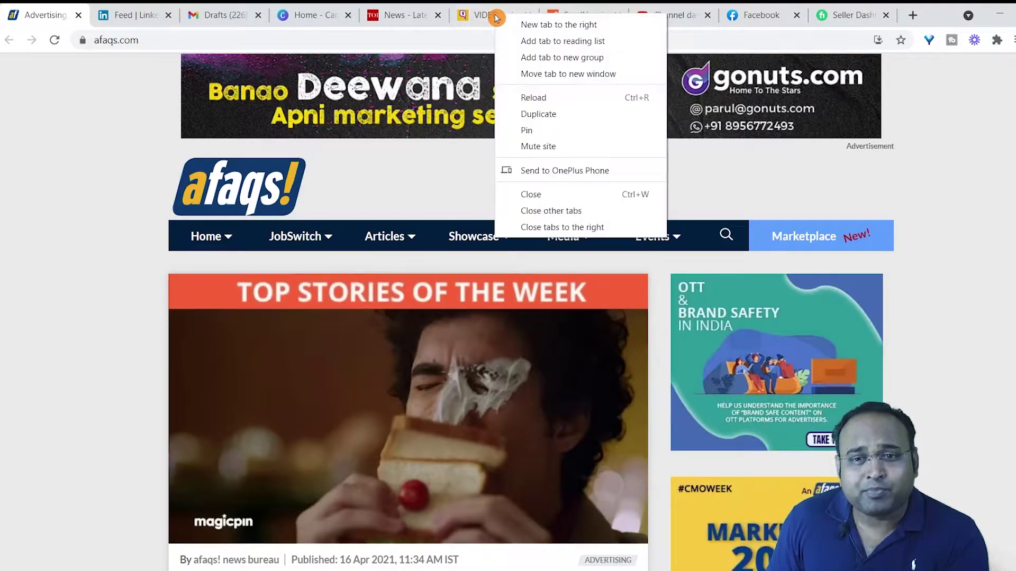
pyautogui.click(533, 152)
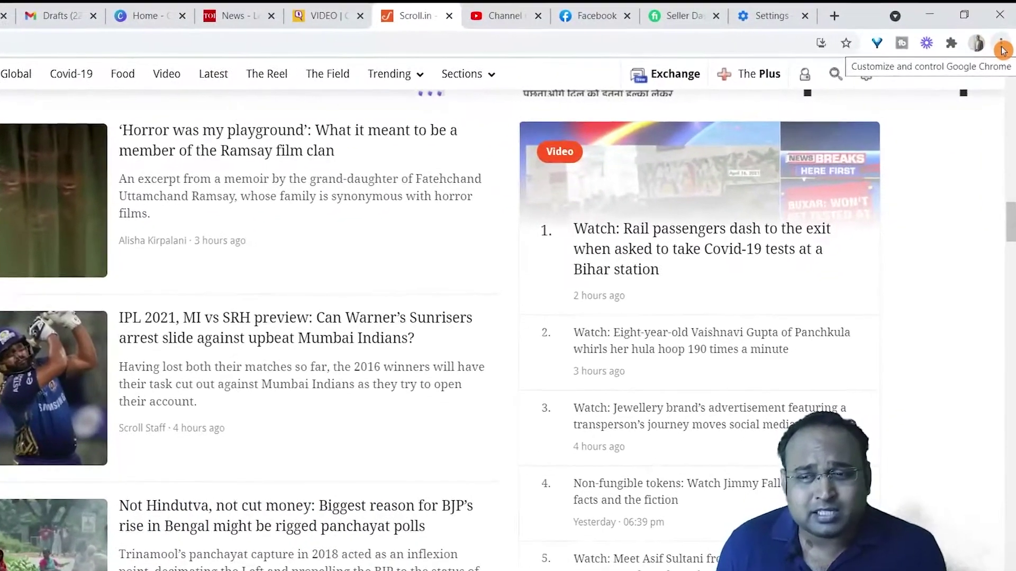
# Open the browser settings at the On startup section
pyautogui.click(1000, 45)
pyautogui.click(1003, 53)
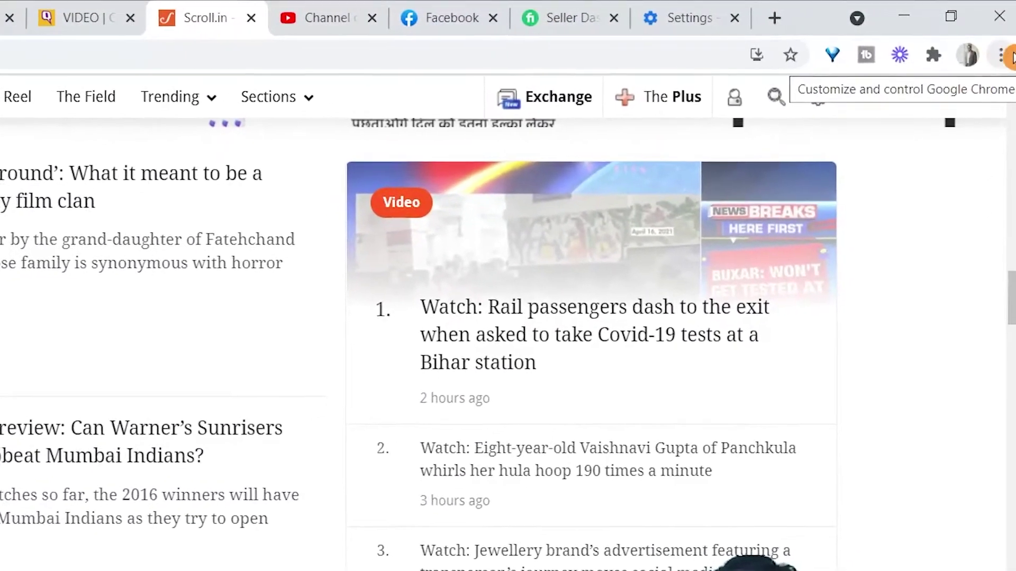
pyautogui.click(1003, 57)
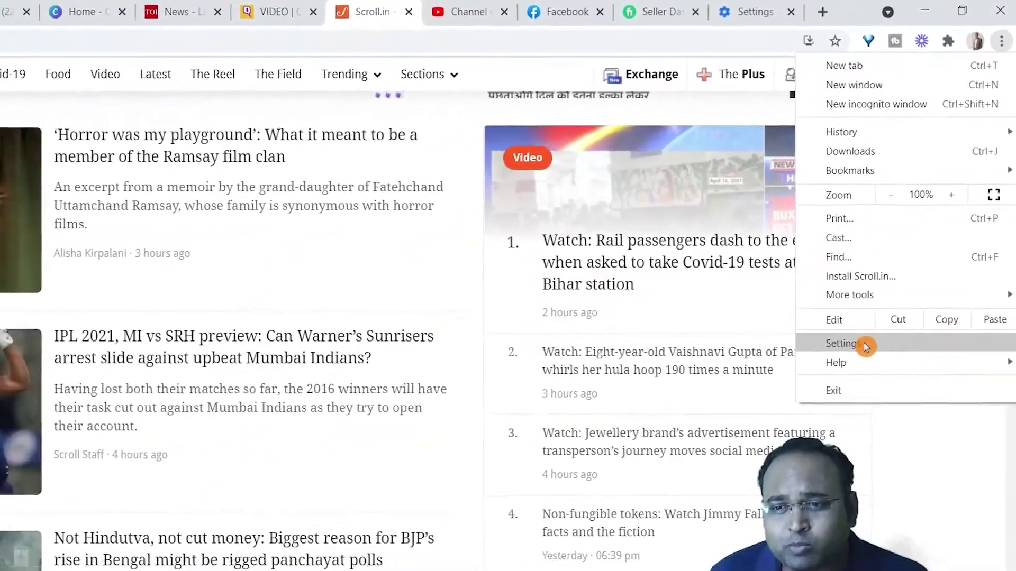
pyautogui.click(847, 465)
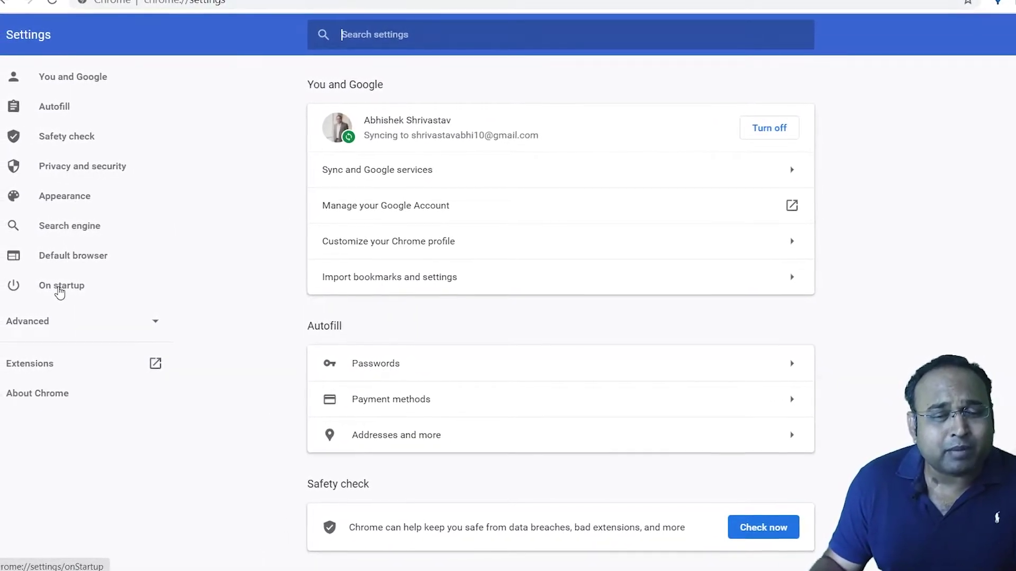
pyautogui.click(51, 296)
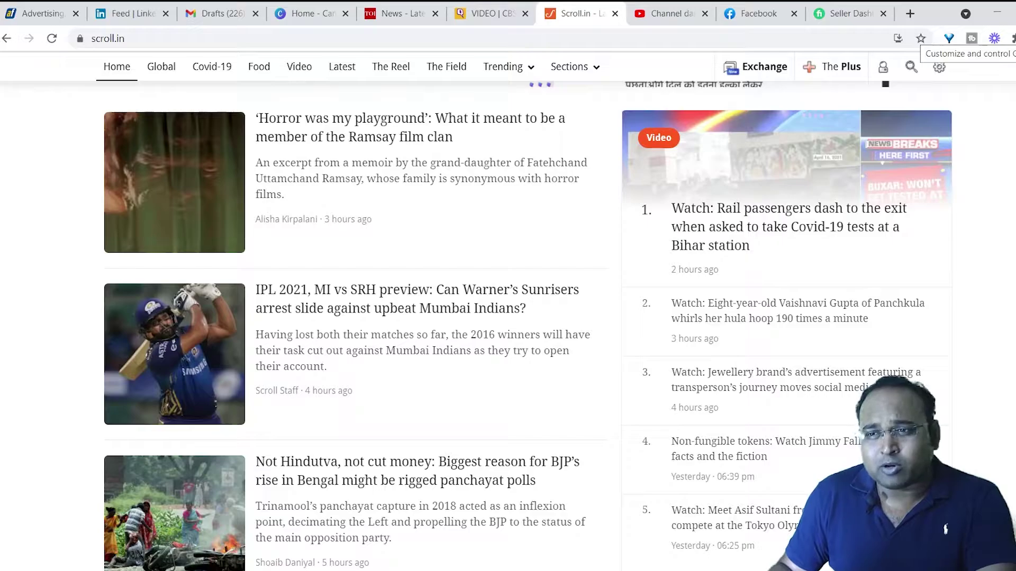
# Open Addresses and more in the Autofill settings and show the options of the first saved address
pyautogui.click(1009, 38)
pyautogui.click(952, 297)
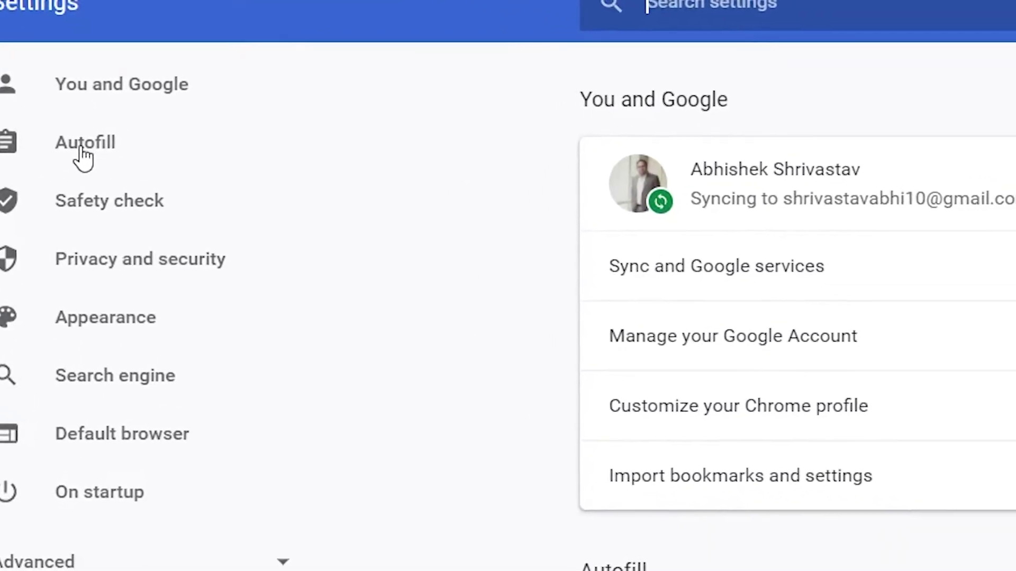
pyautogui.click(83, 150)
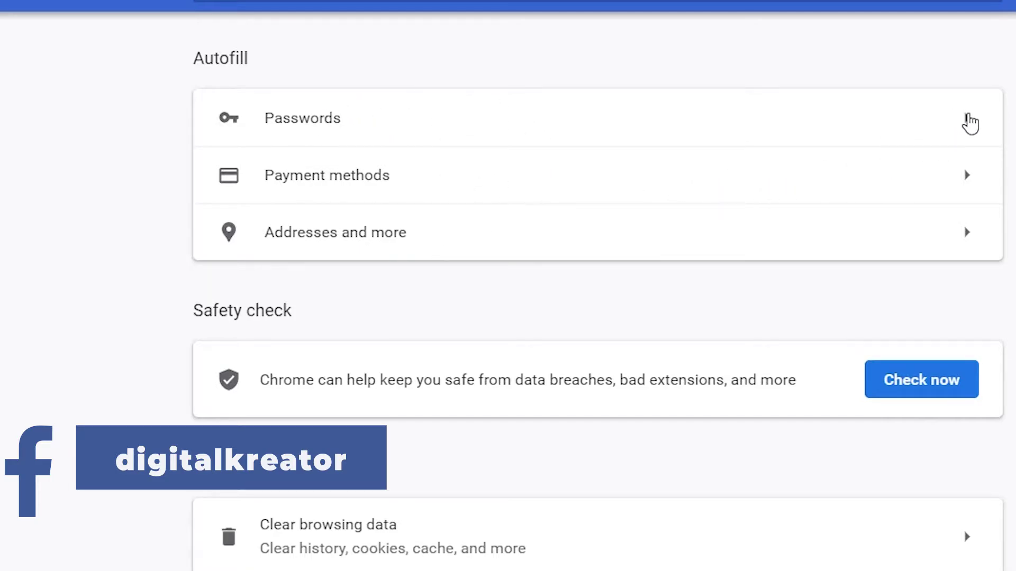
pyautogui.click(276, 268)
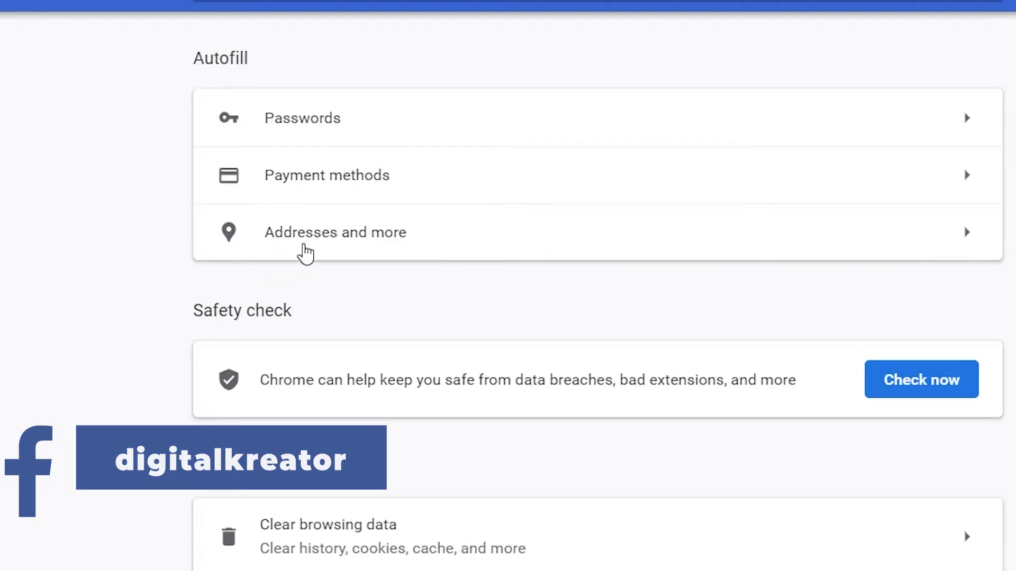
pyautogui.click(963, 246)
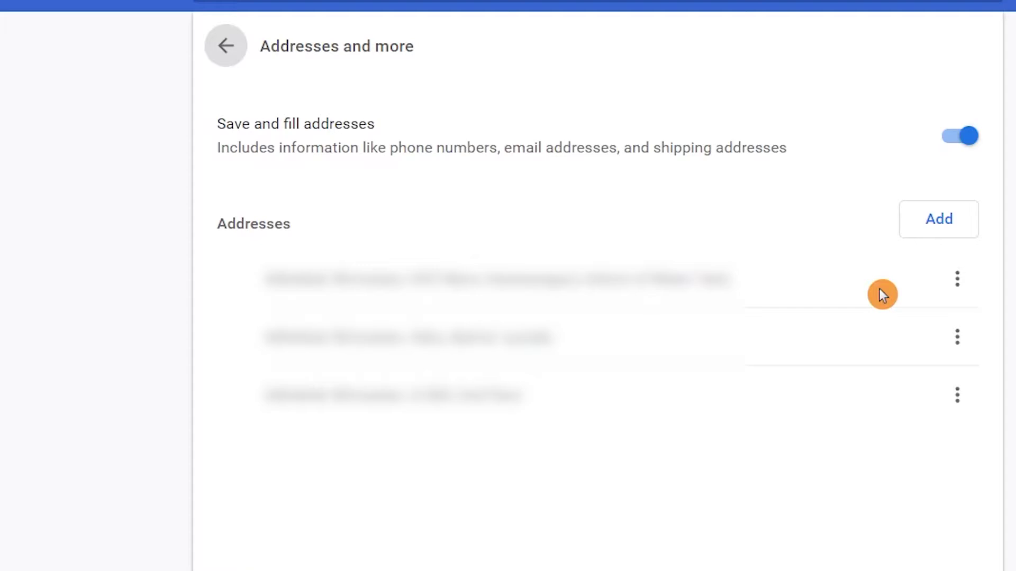
pyautogui.click(957, 281)
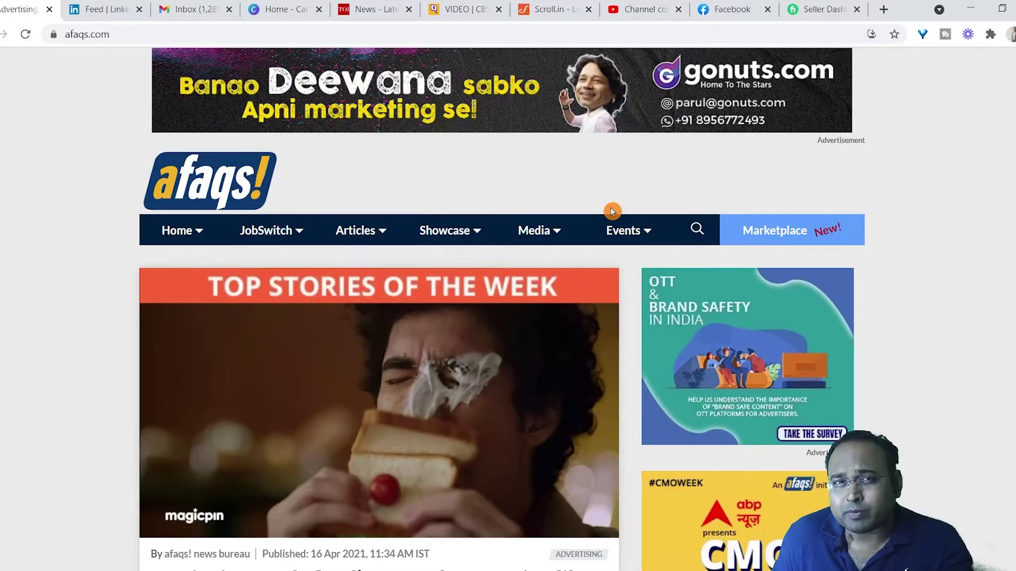
# Look up "chrome webstore" in a new tab, open the Chrome Web Store and search it for "one tab"
pyautogui.click(886, 11)
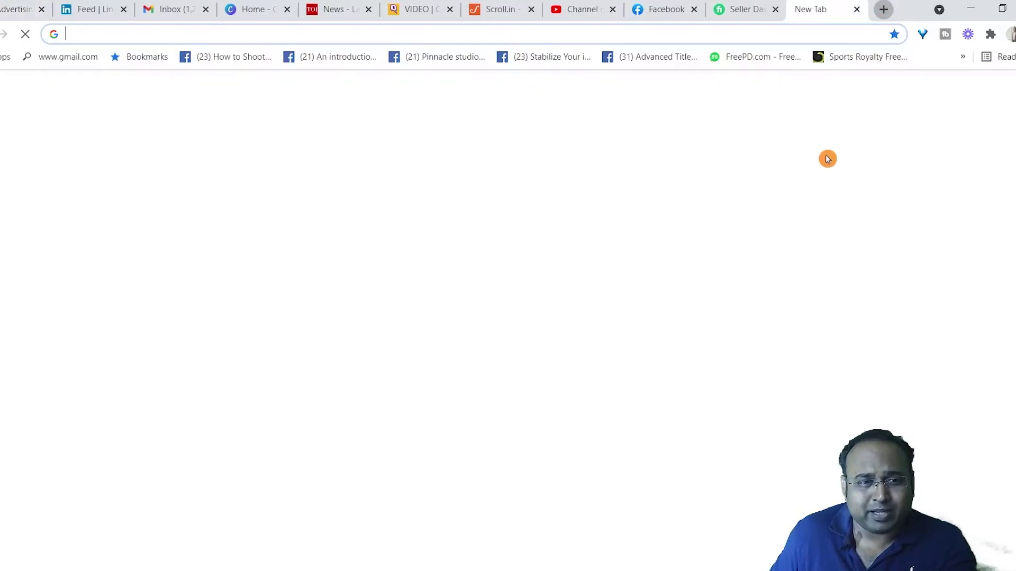
pyautogui.write('chrome webstore')
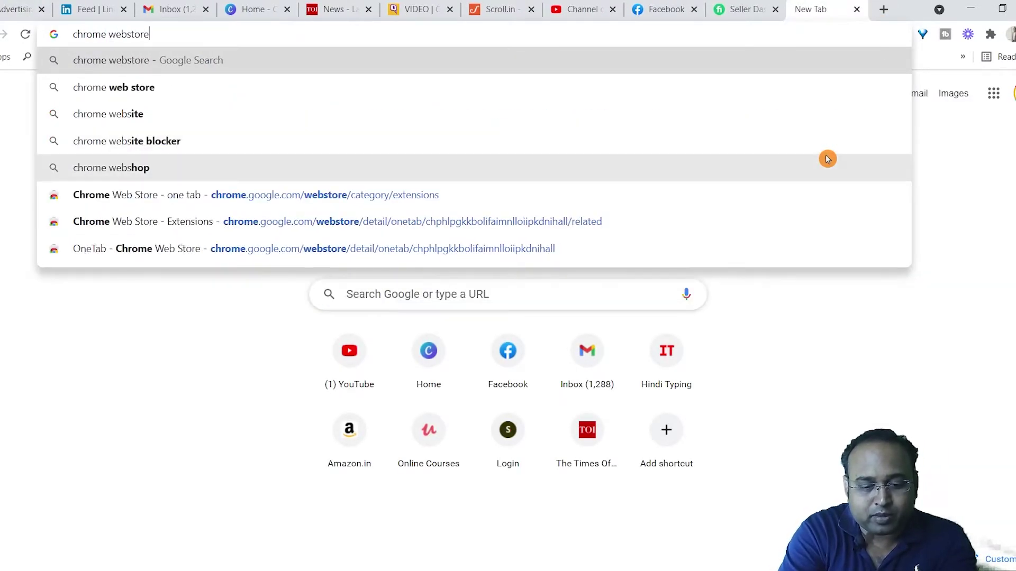
pyautogui.press('Return')
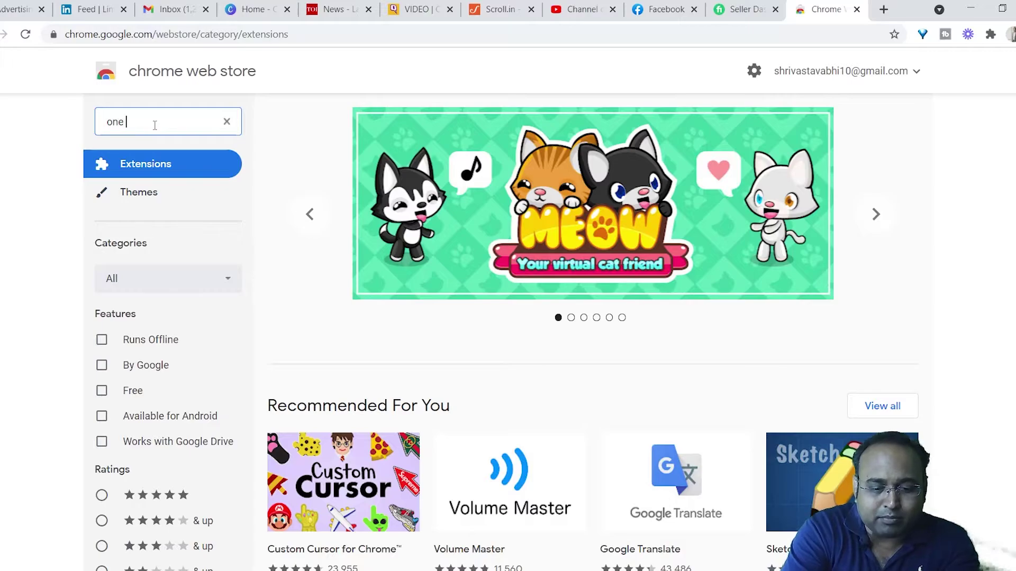
pyautogui.write('tab')
pyautogui.press('Return')
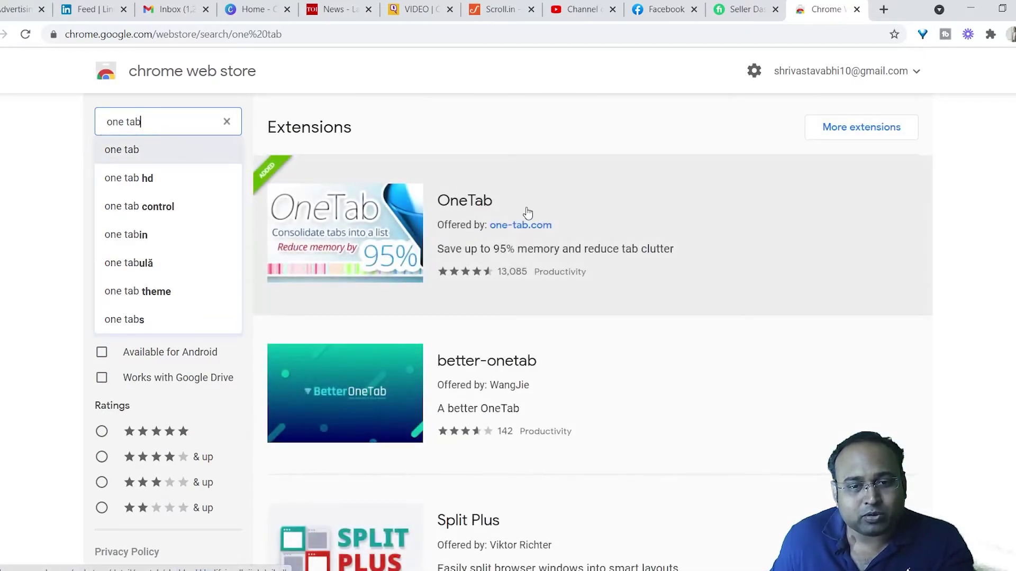
# Open the OneTab extension's page in the Chrome Web Store and look over its preview image and overview
pyautogui.click(749, 230)
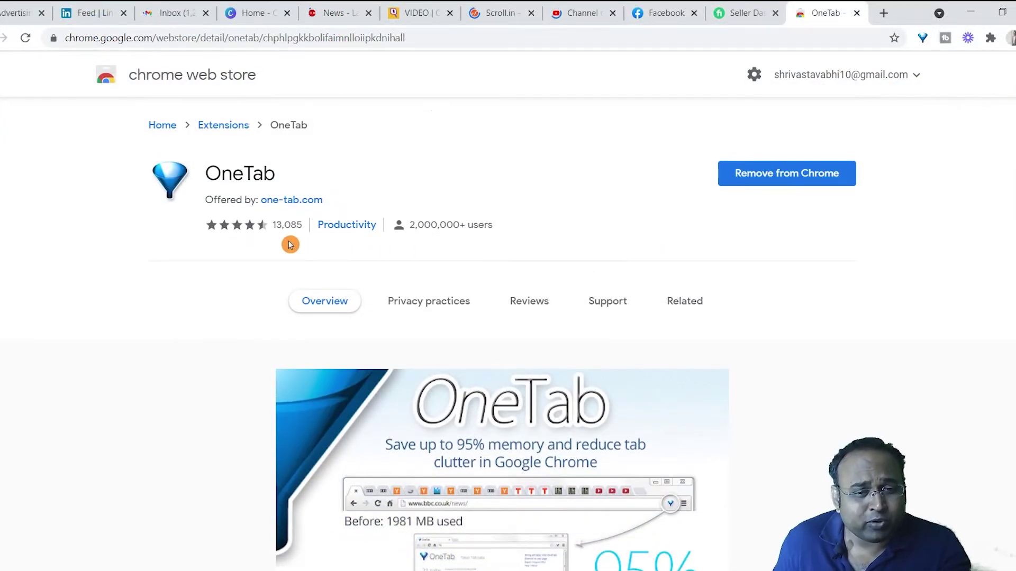
pyautogui.scroll(-7, 635, 303)
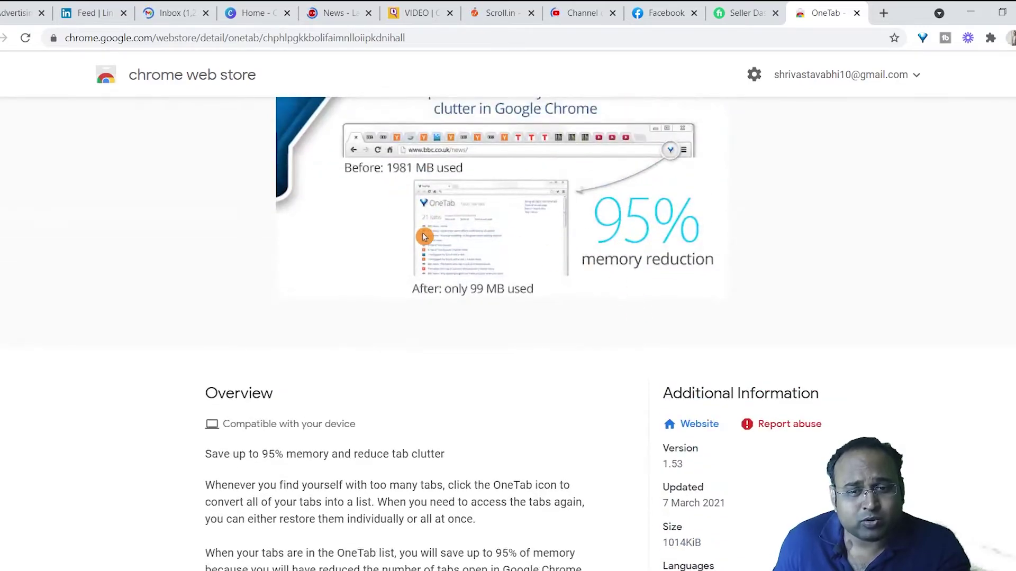
pyautogui.scroll(3, 426, 238)
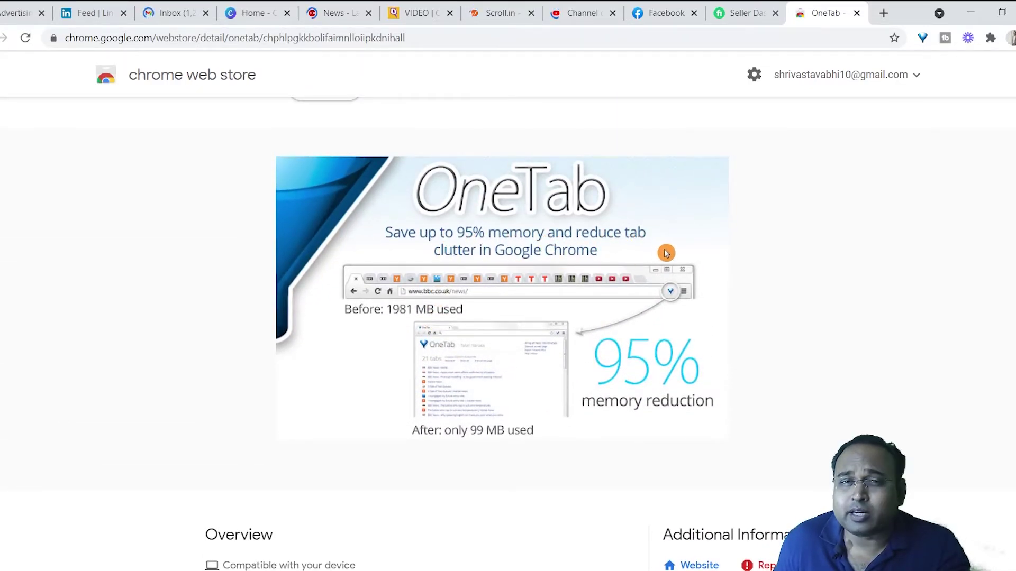
pyautogui.scroll(4, 772, 193)
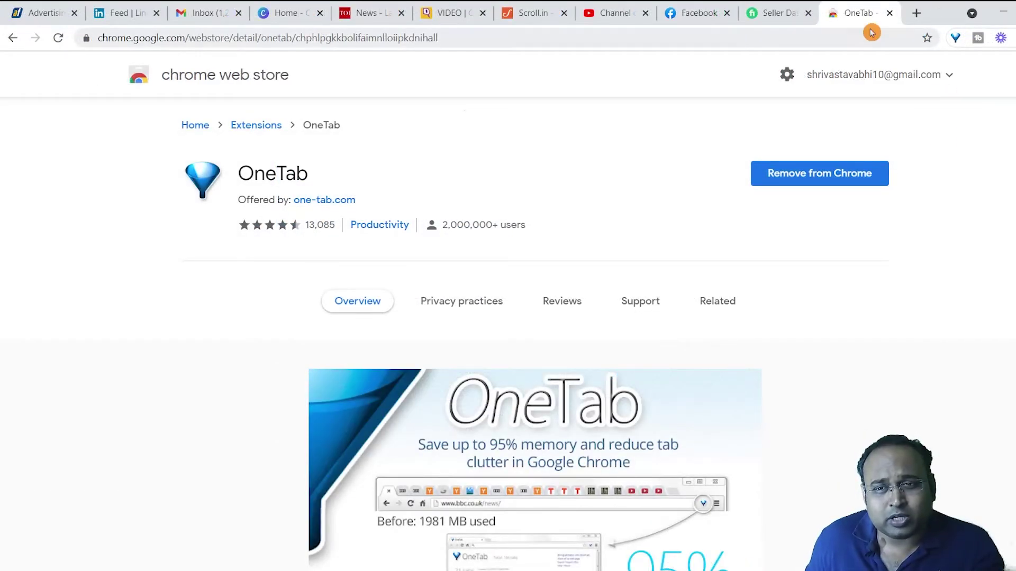
# Consolidate all open tabs into a OneTab list and restore all of the listed tabs from it
pyautogui.click(957, 40)
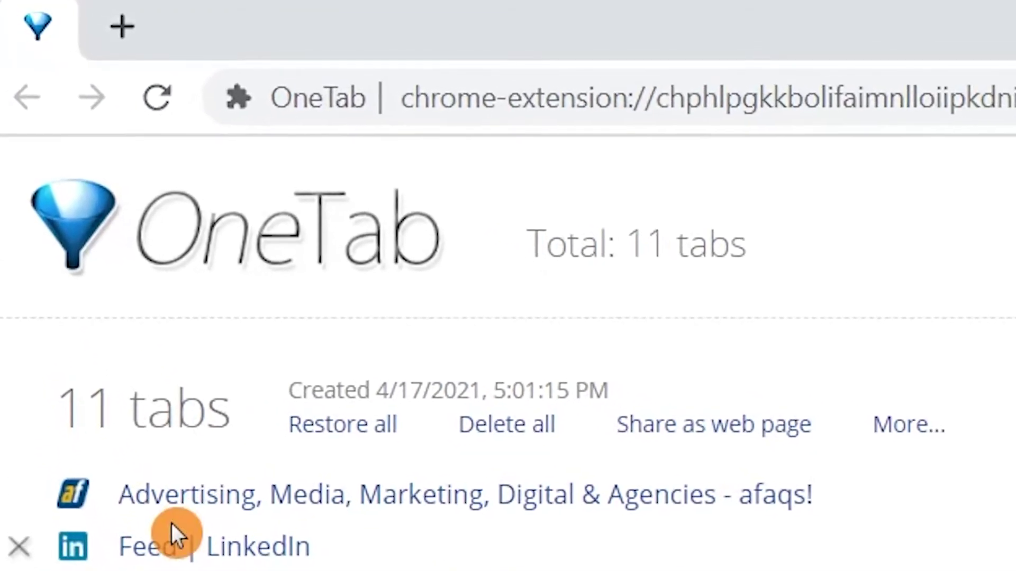
pyautogui.click(223, 511)
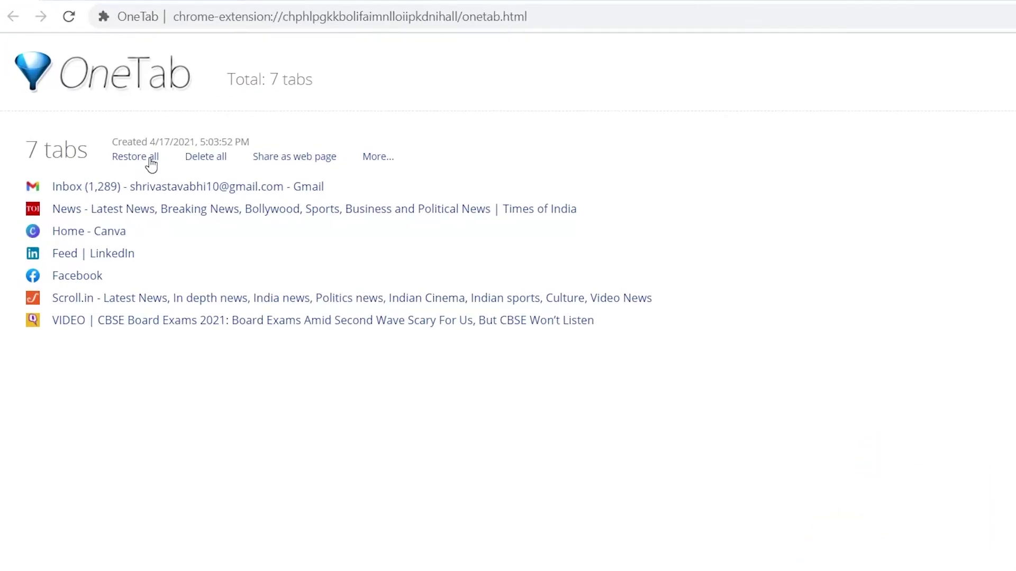
pyautogui.click(151, 165)
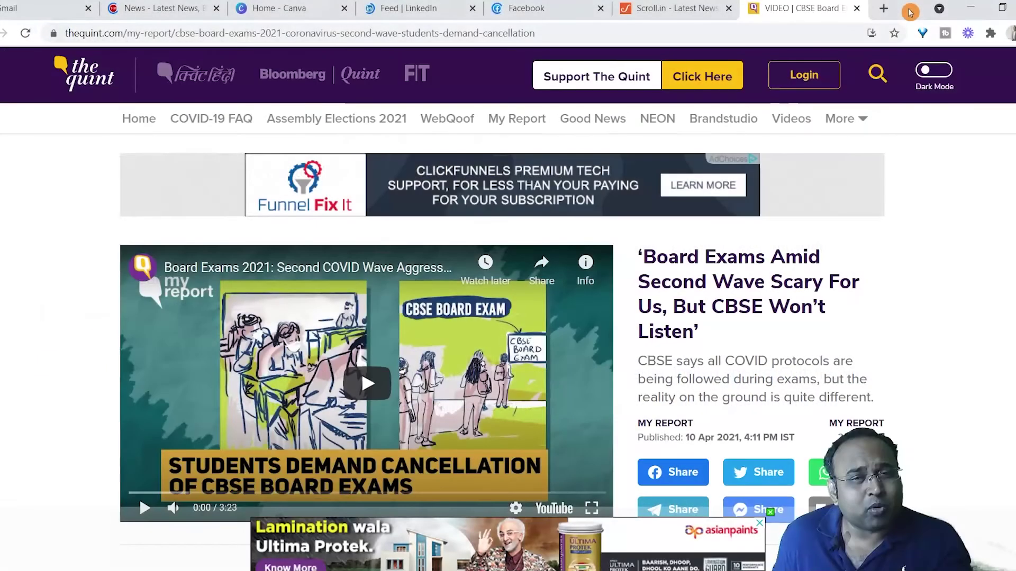